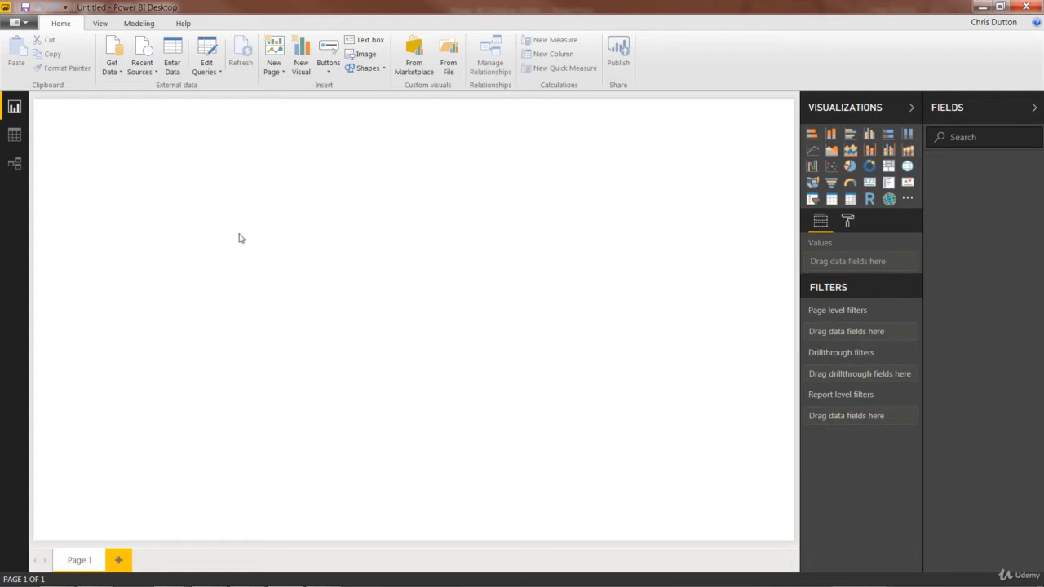
# Connect to the AdventureWorks_Products CSV file, detecting data types from the first 200 rows, and open it for editing in Power Query.
pyautogui.click(111, 72)
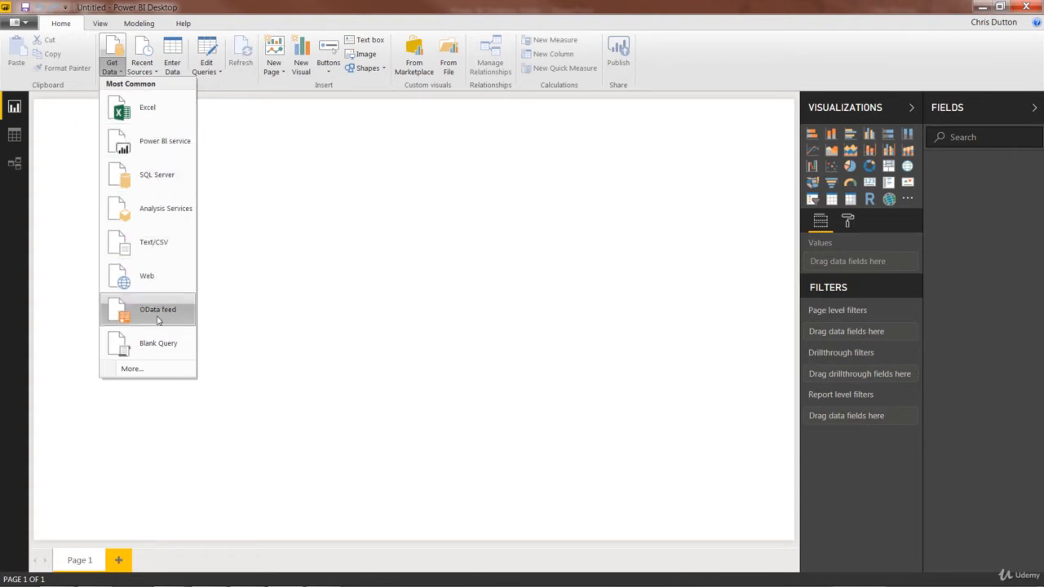
pyautogui.click(148, 243)
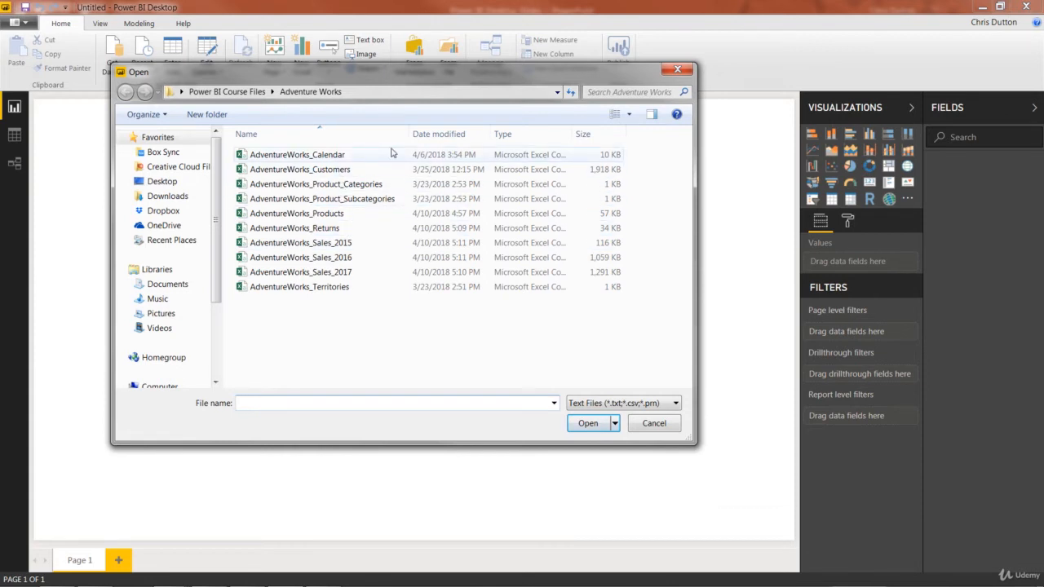
pyautogui.doubleClick(297, 214)
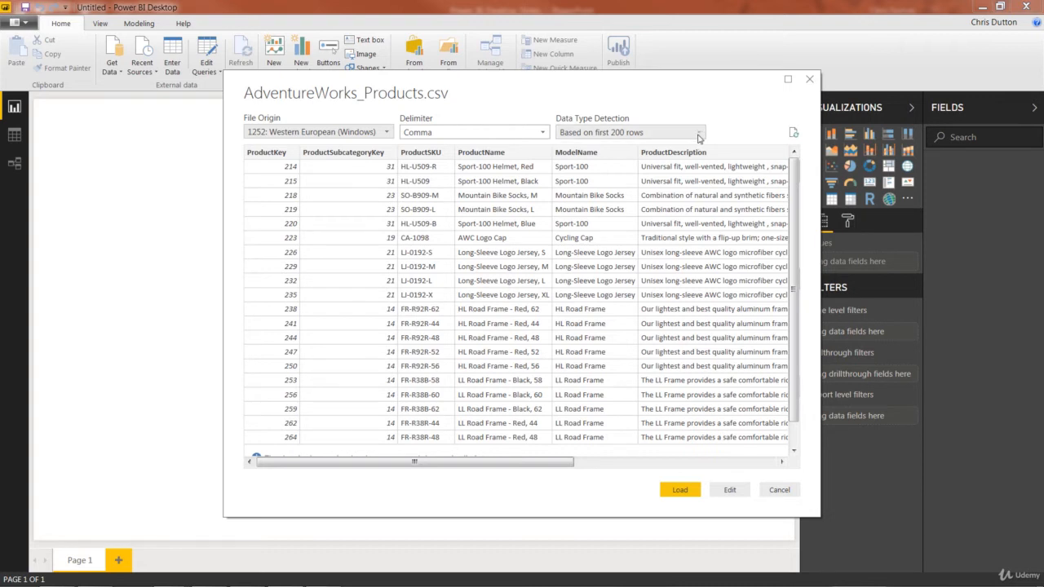
pyautogui.click(698, 137)
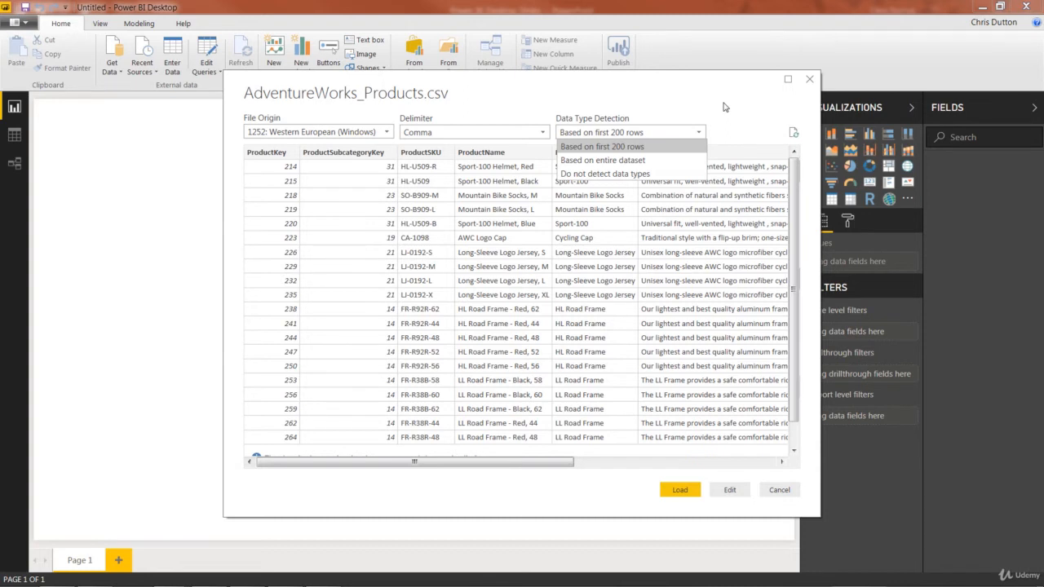
pyautogui.click(595, 146)
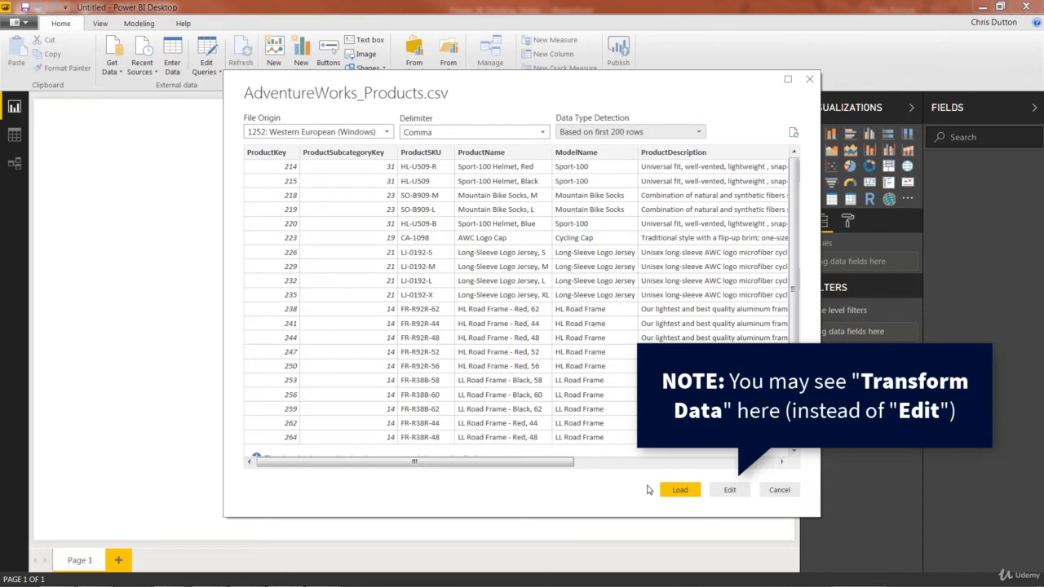
pyautogui.click(736, 492)
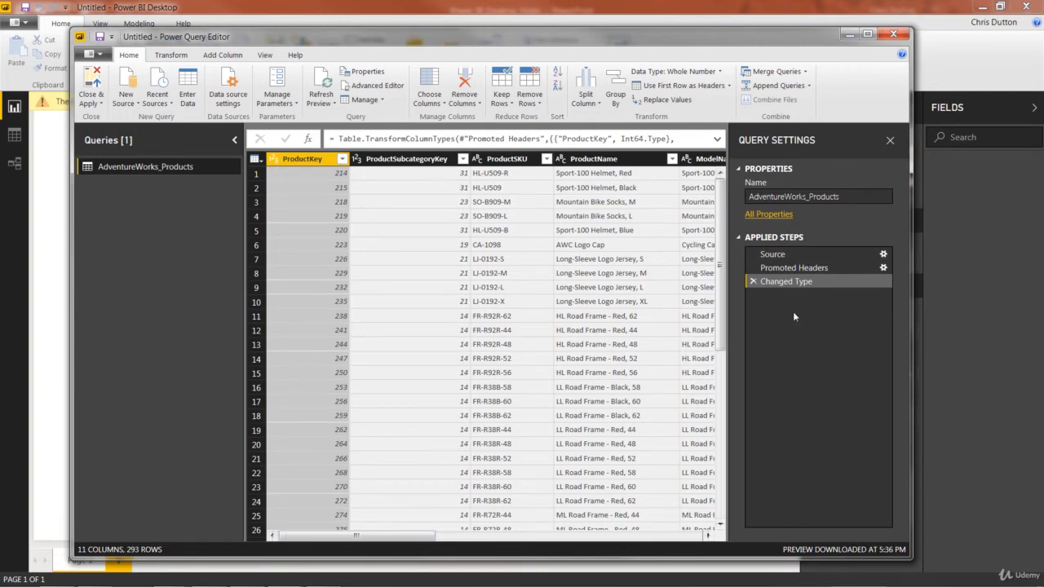
# Examine the formulas and table previews of the Source, Promoted Headers and Changed Type applied steps, including the source file path.
pyautogui.click(773, 255)
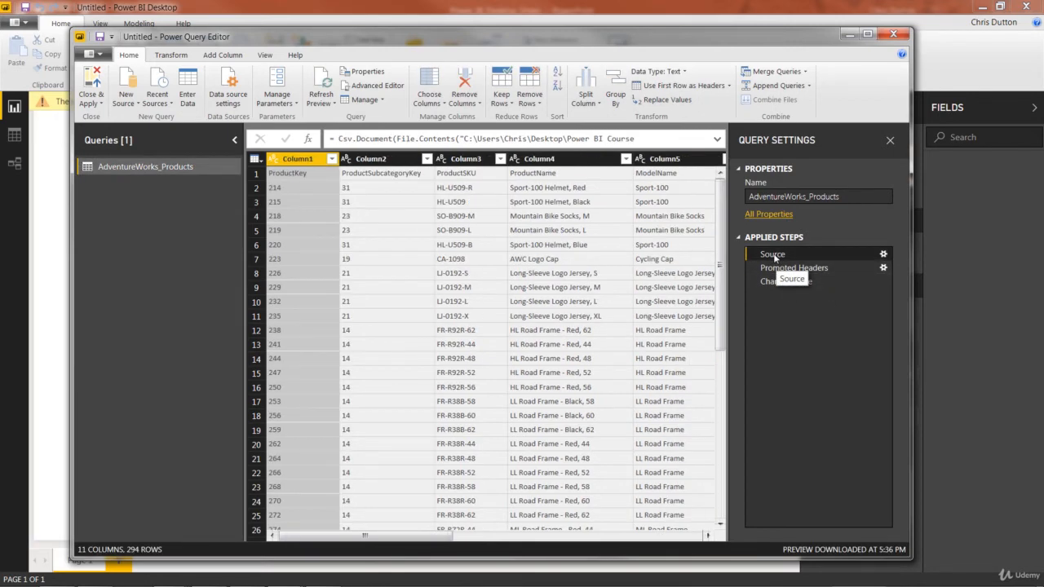
pyautogui.click(717, 141)
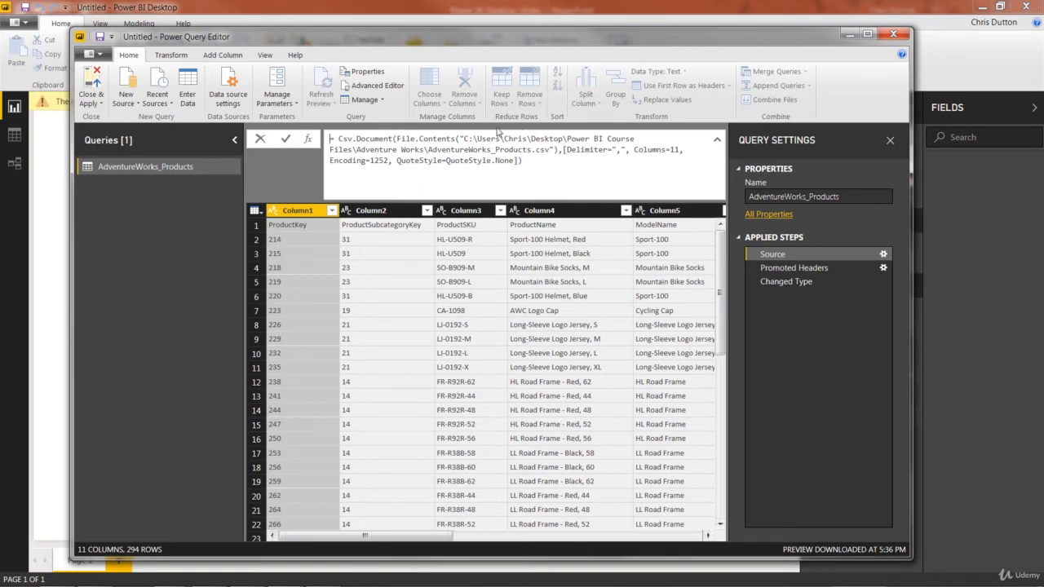
pyautogui.moveTo(464, 140); pyautogui.dragTo(563, 150)
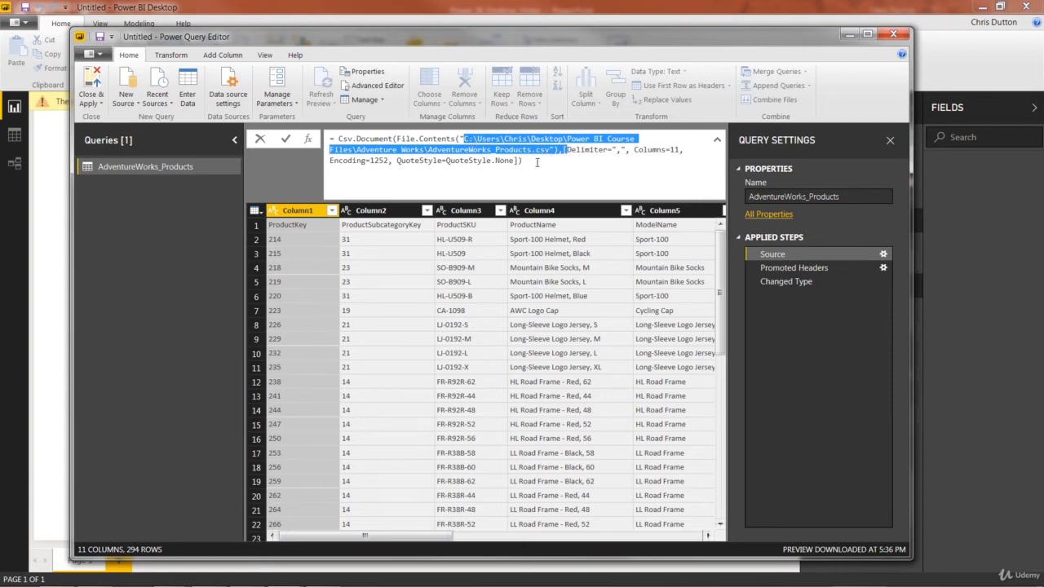
pyautogui.click(535, 162)
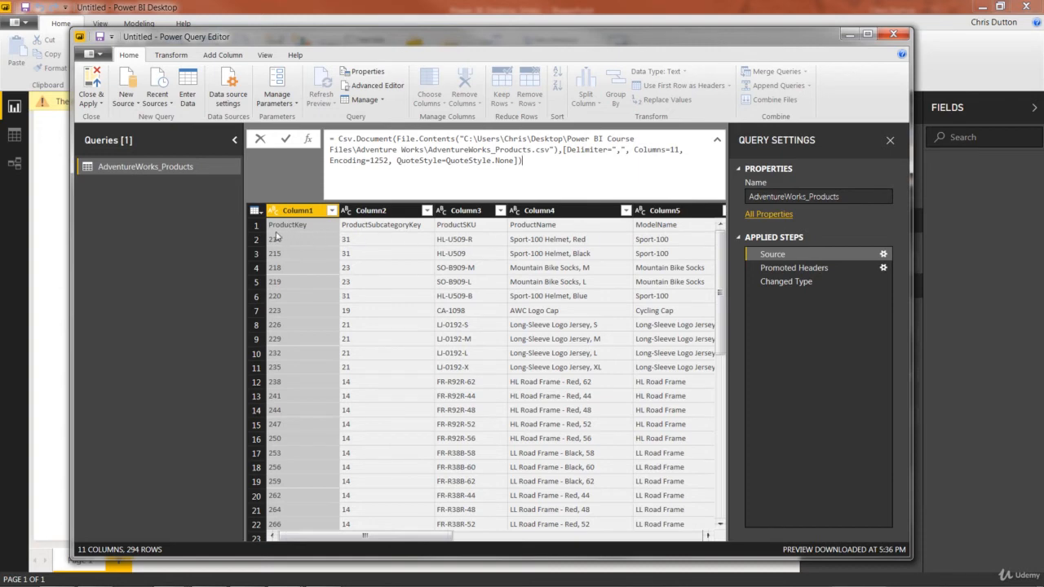
pyautogui.click(785, 269)
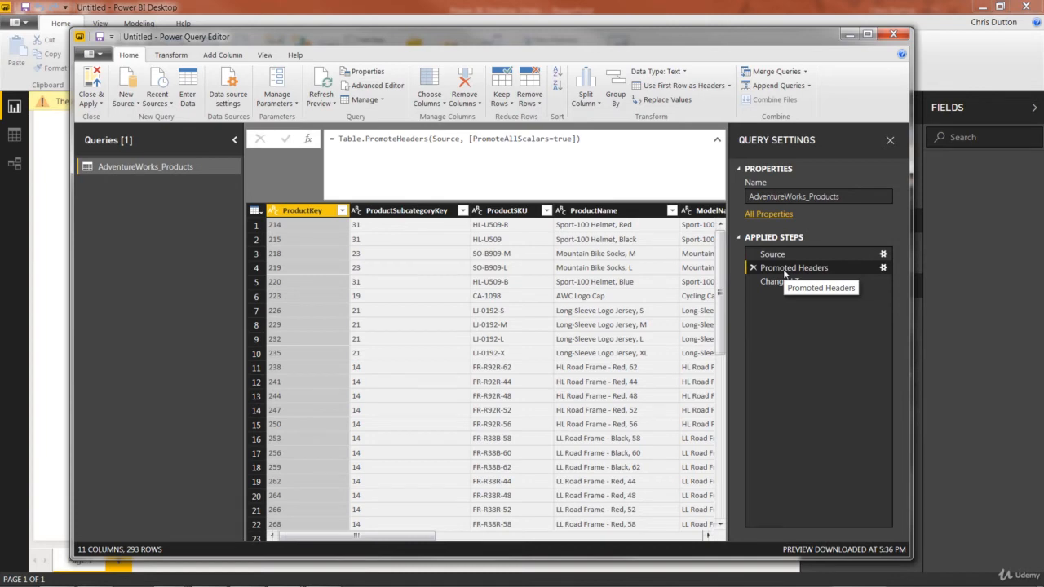
pyautogui.click(785, 281)
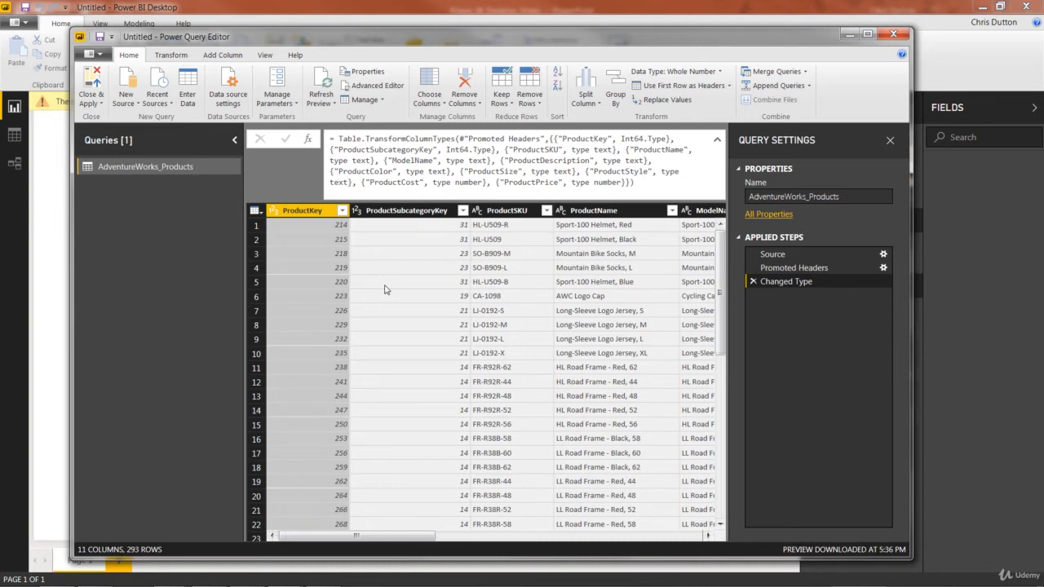
pyautogui.click(789, 269)
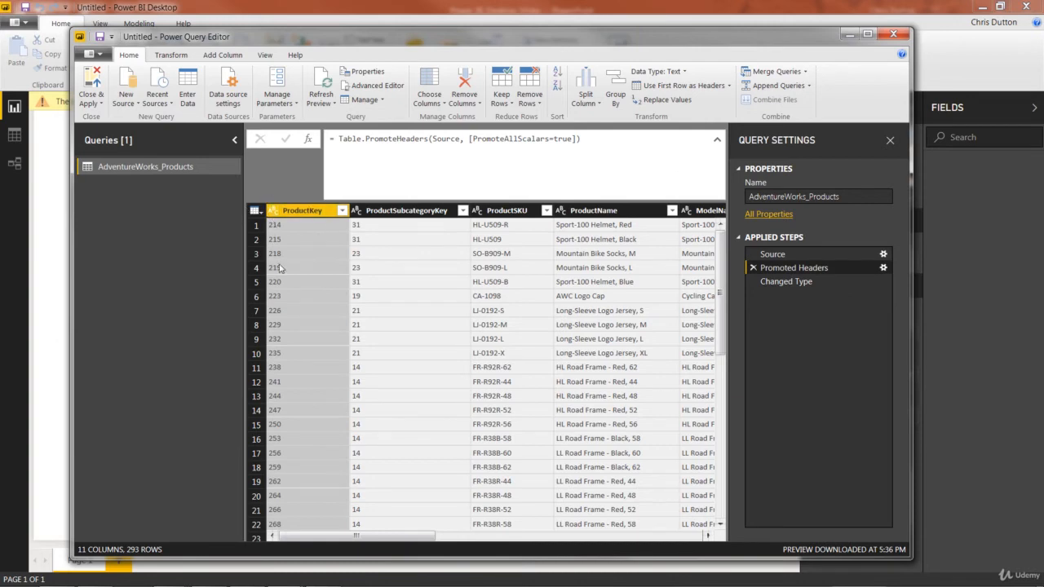
pyautogui.click(789, 281)
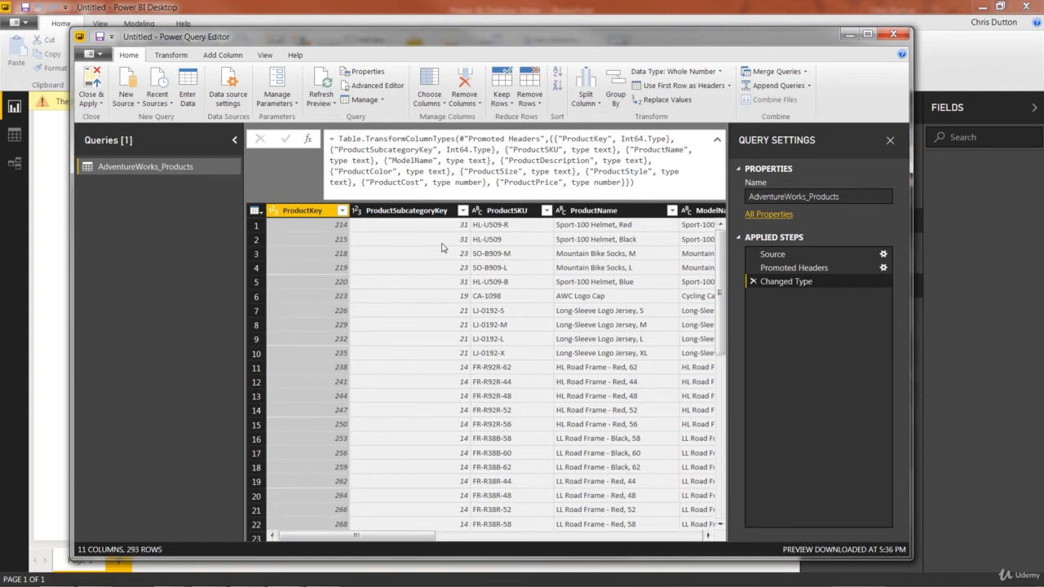
# Rename the AdventureWorks_Products query as AW_Product_Lookup.
pyautogui.click(850, 197)
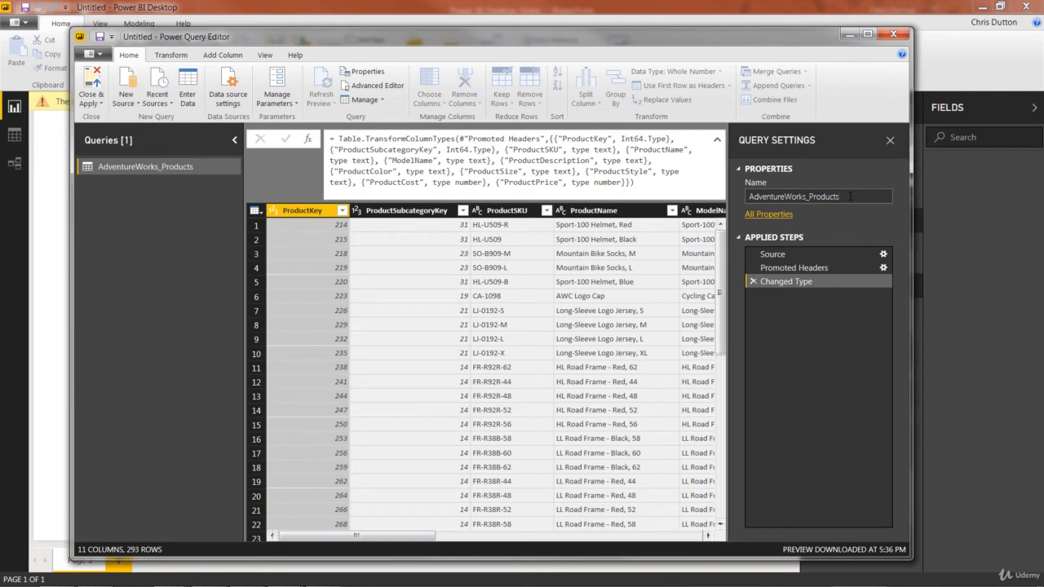
pyautogui.doubleClick(842, 199)
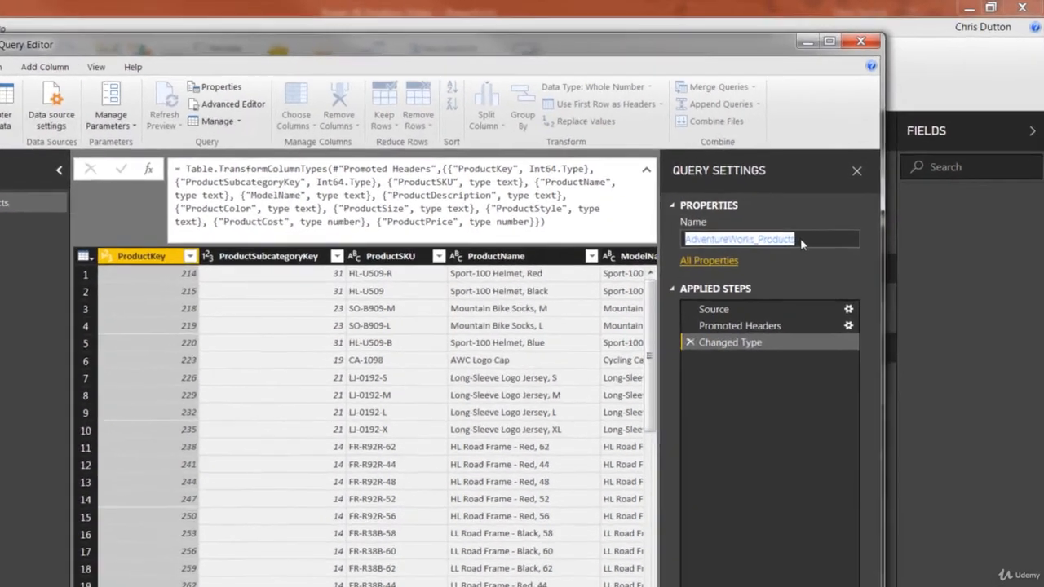
pyautogui.write('AW_')
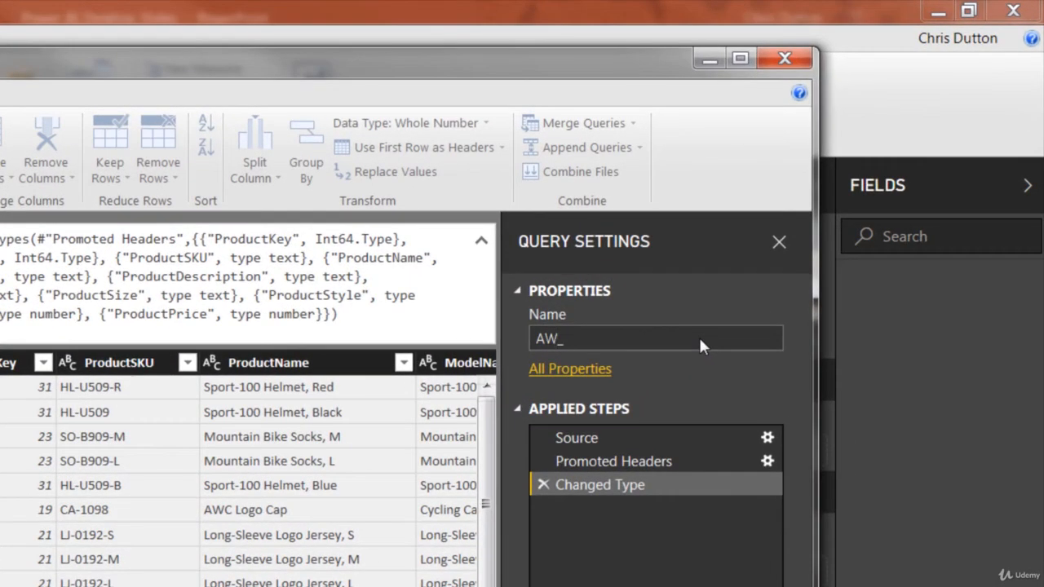
pyautogui.write('Product_Lookup')
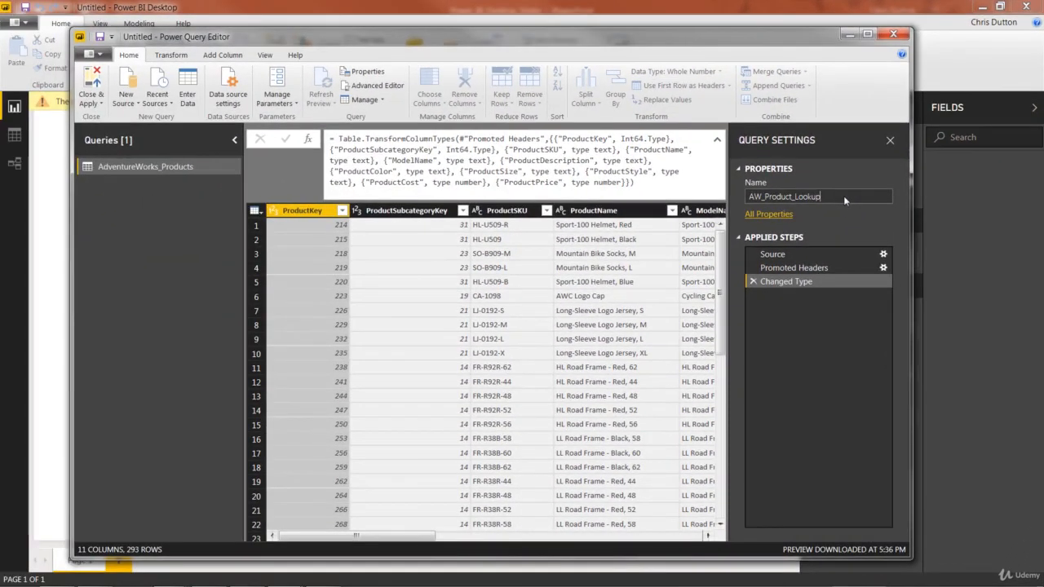
pyautogui.press('Return')
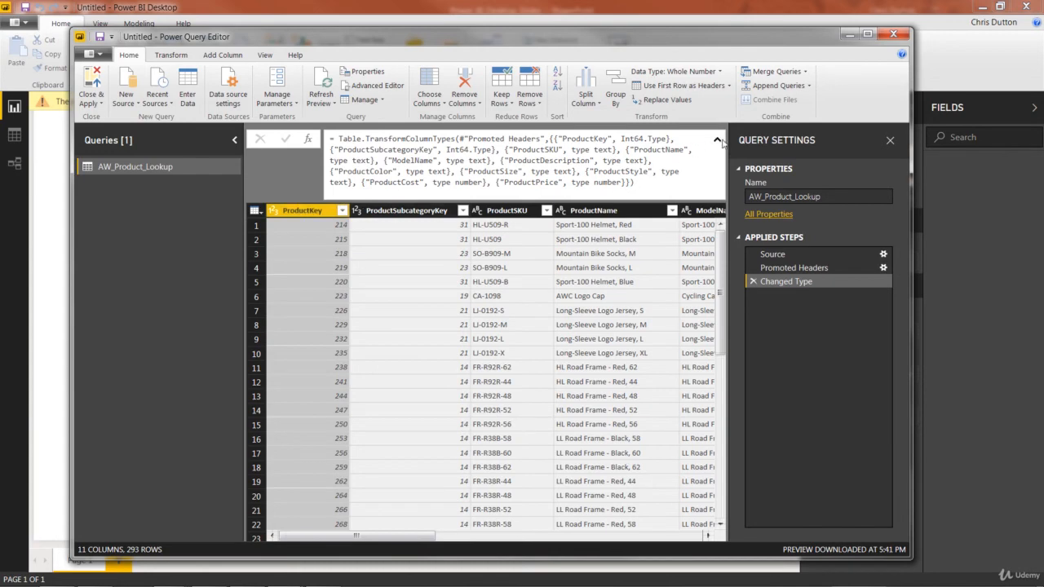
# Examine the remaining product columns, the data type options for ProductCost and the distinct values in ProductSize.
pyautogui.click(718, 142)
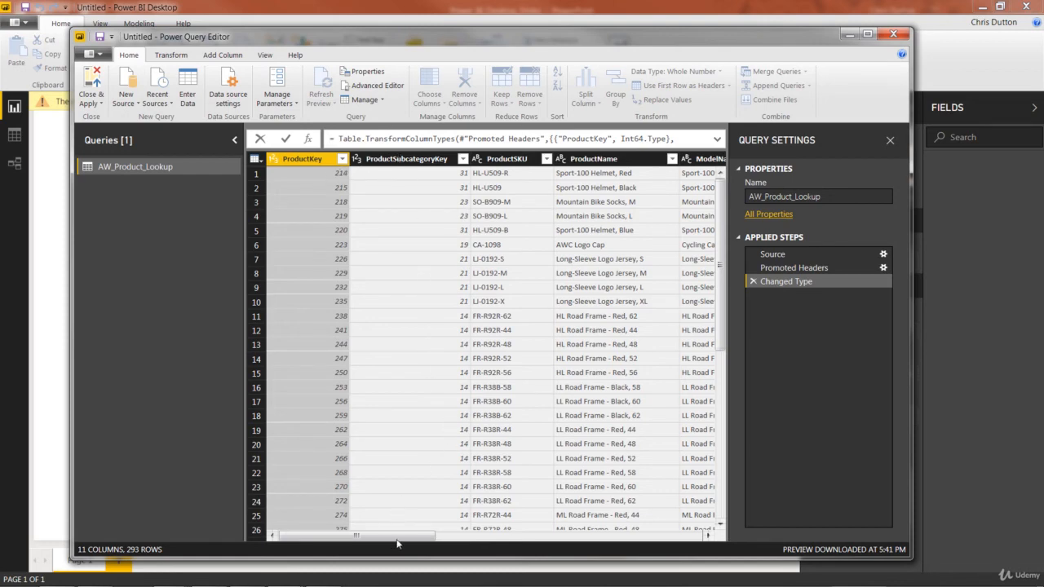
pyautogui.moveTo(394, 538); pyautogui.dragTo(671, 532)
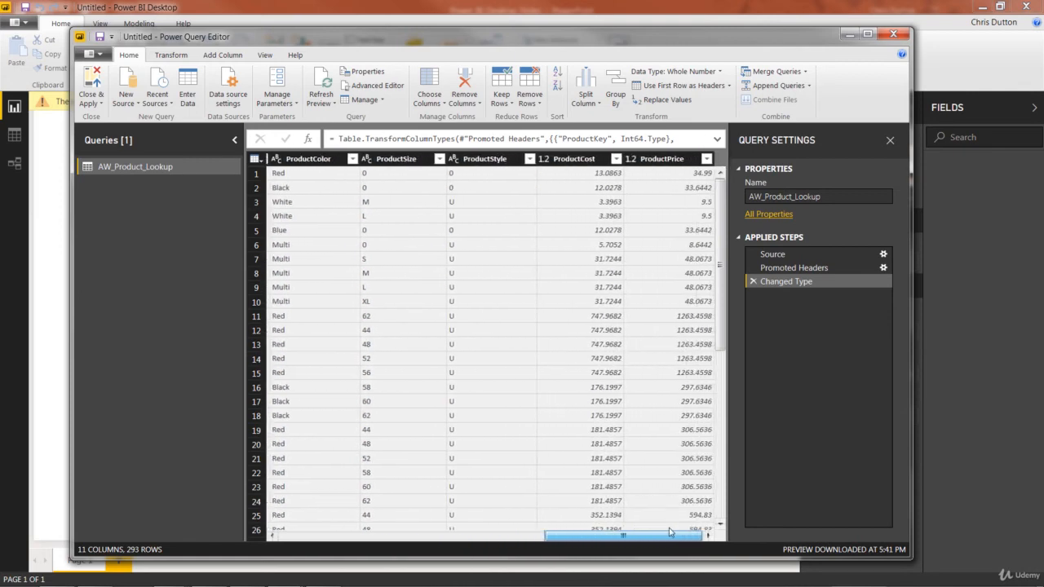
pyautogui.click(544, 159)
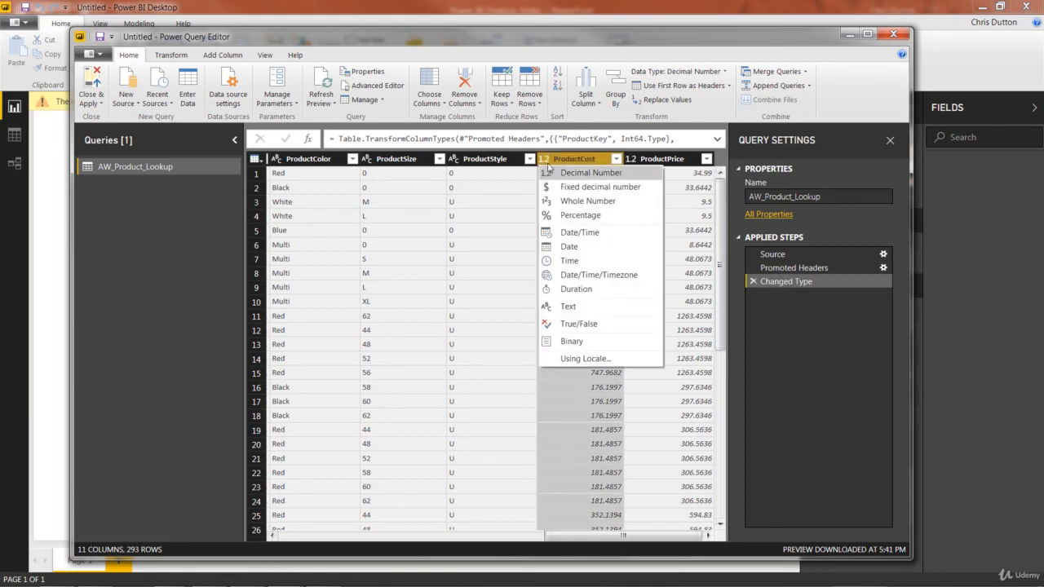
pyautogui.click(520, 209)
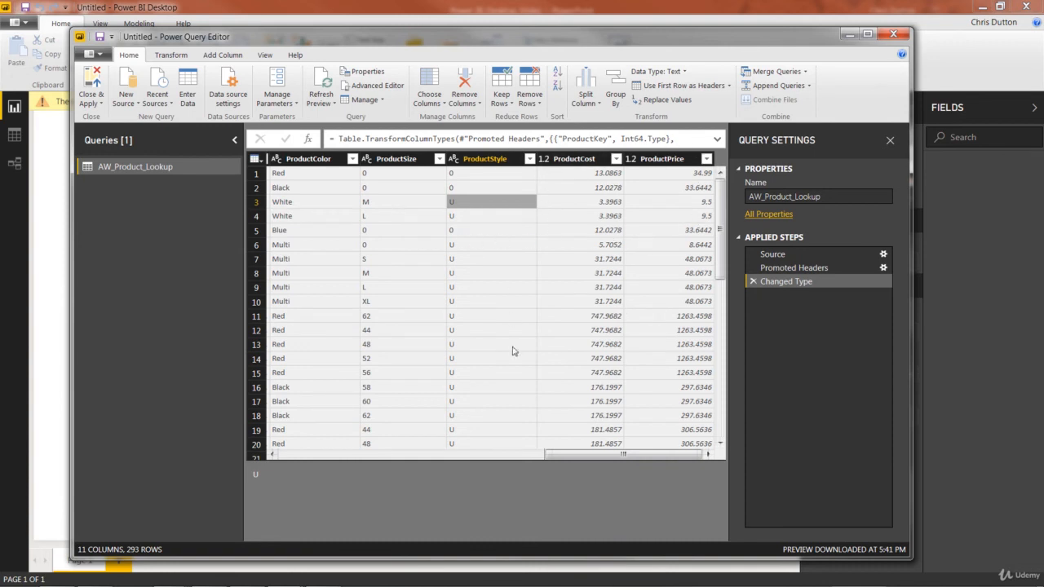
pyautogui.moveTo(575, 455); pyautogui.dragTo(598, 455)
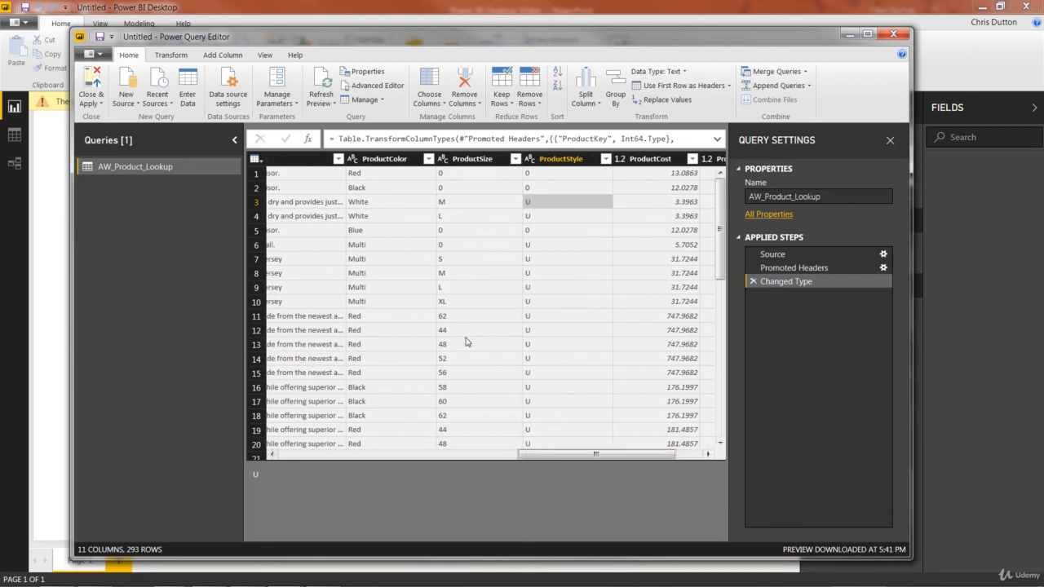
pyautogui.click(464, 164)
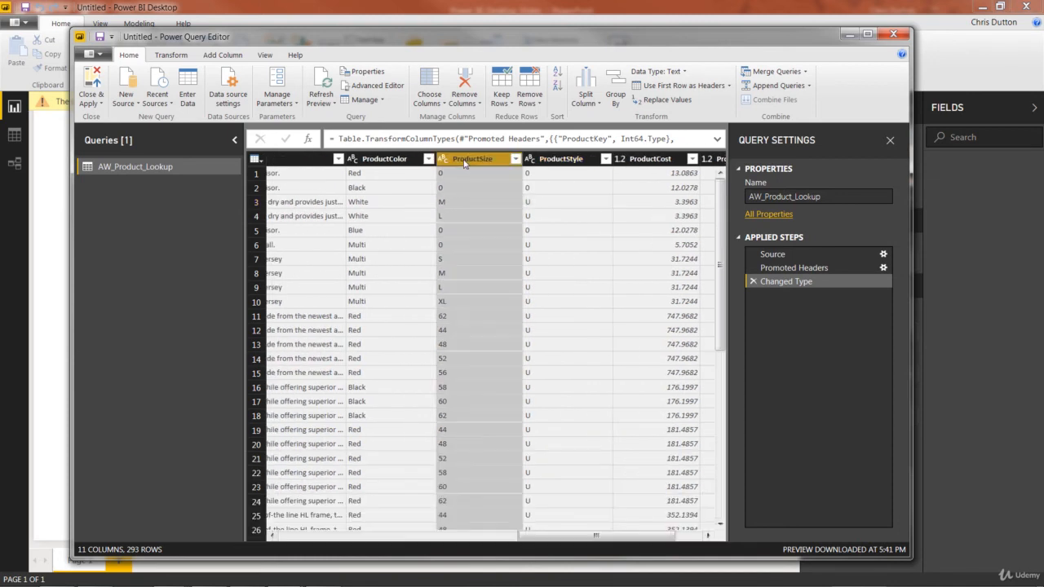
pyautogui.click(516, 159)
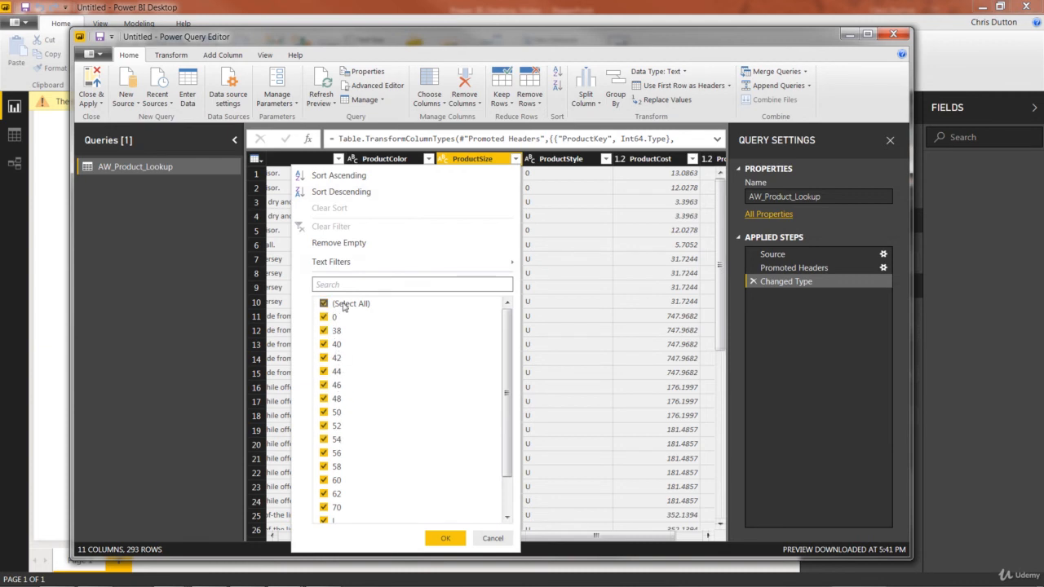
pyautogui.moveTo(506, 339); pyautogui.dragTo(506, 376)
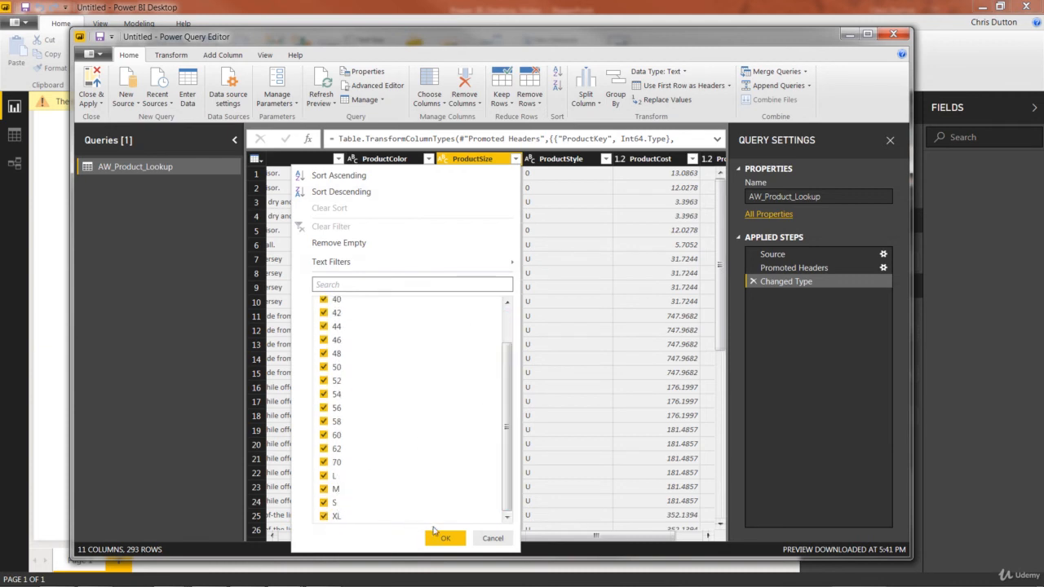
pyautogui.click(490, 538)
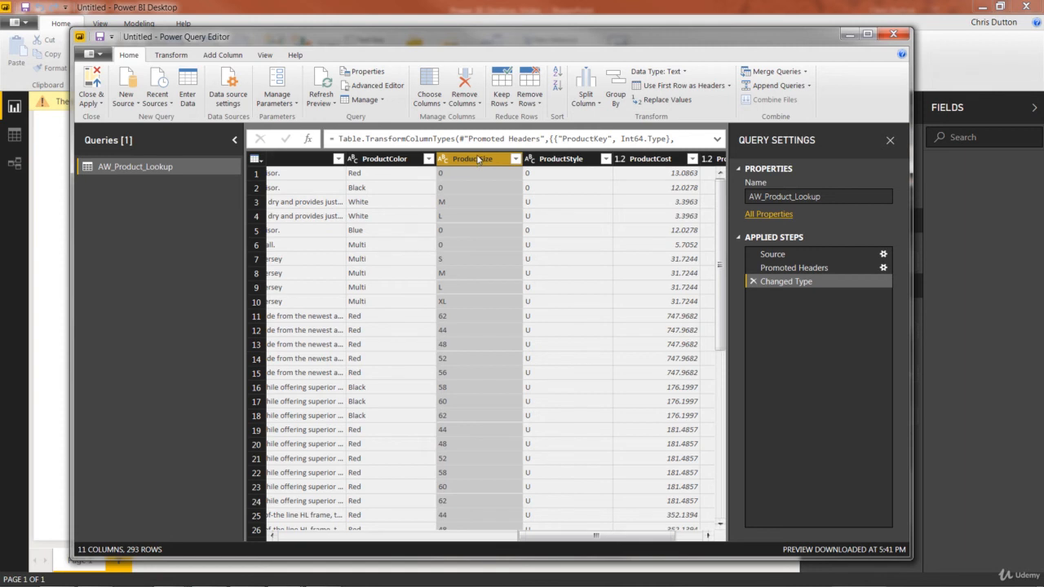
# Remove the ProductSize column from the AW_Product_Lookup query.
pyautogui.click(470, 104)
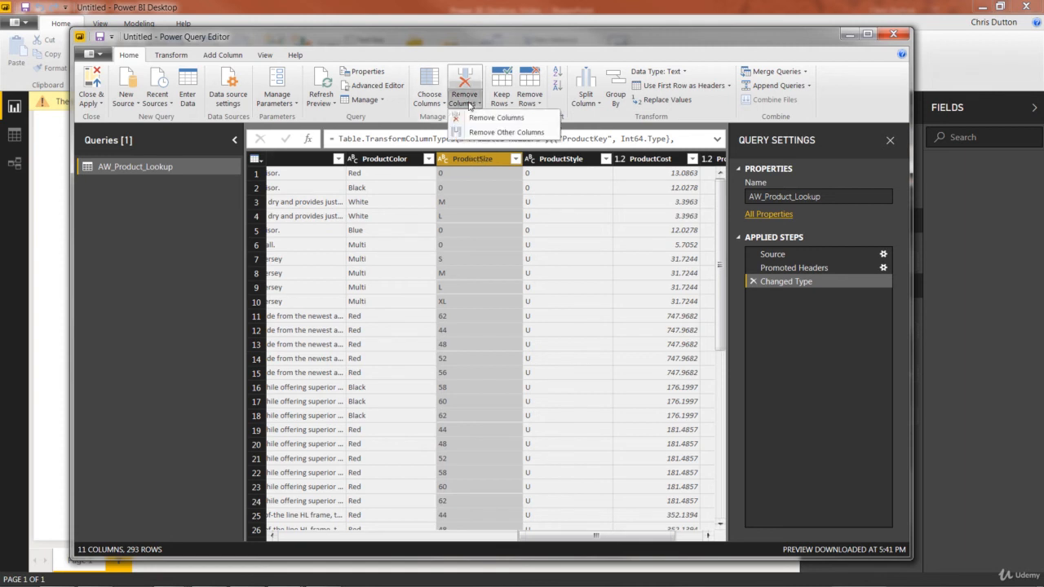
pyautogui.click(469, 104)
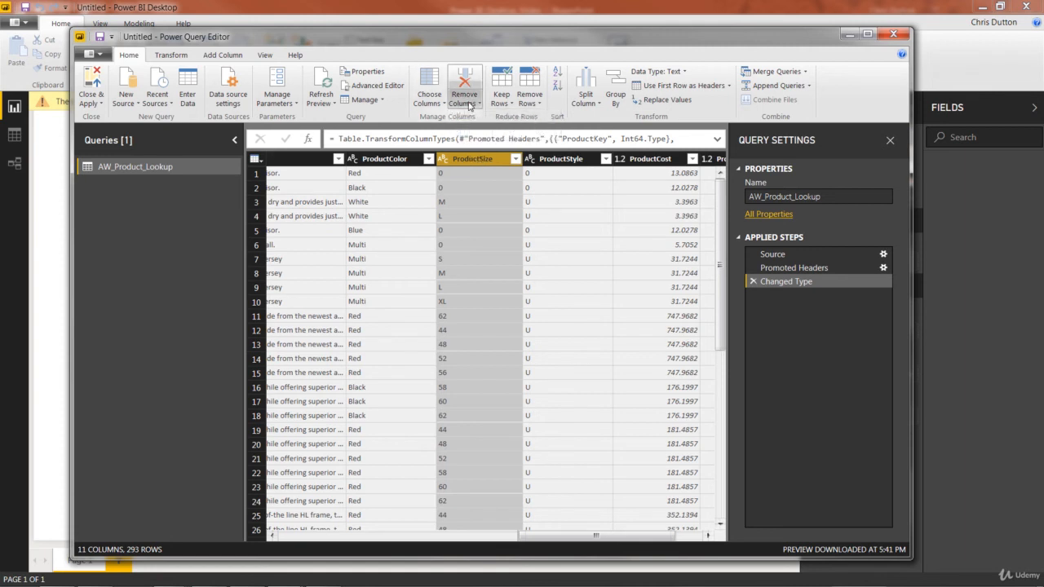
pyautogui.rightClick(476, 162)
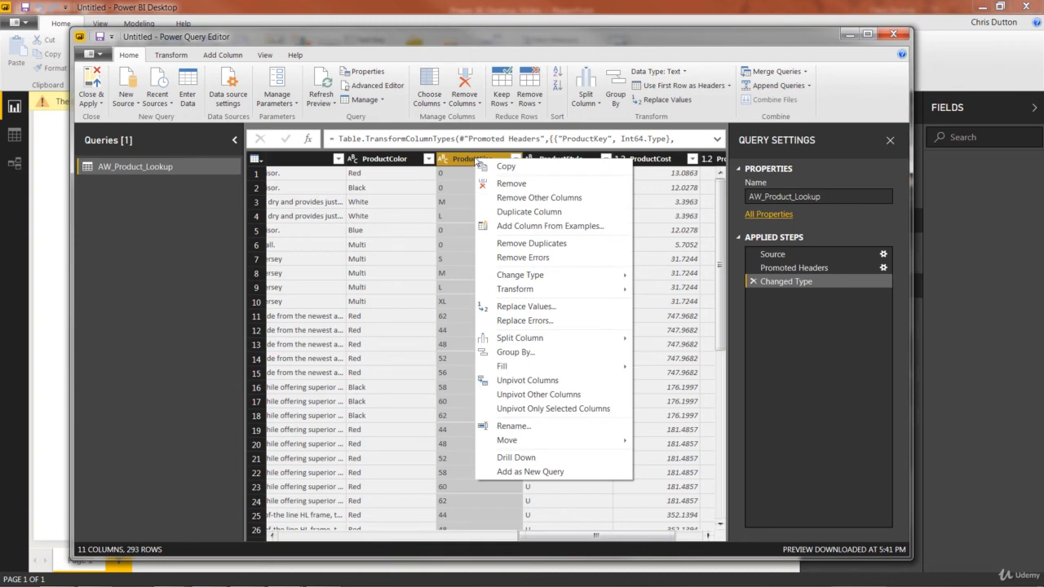
pyautogui.click(511, 184)
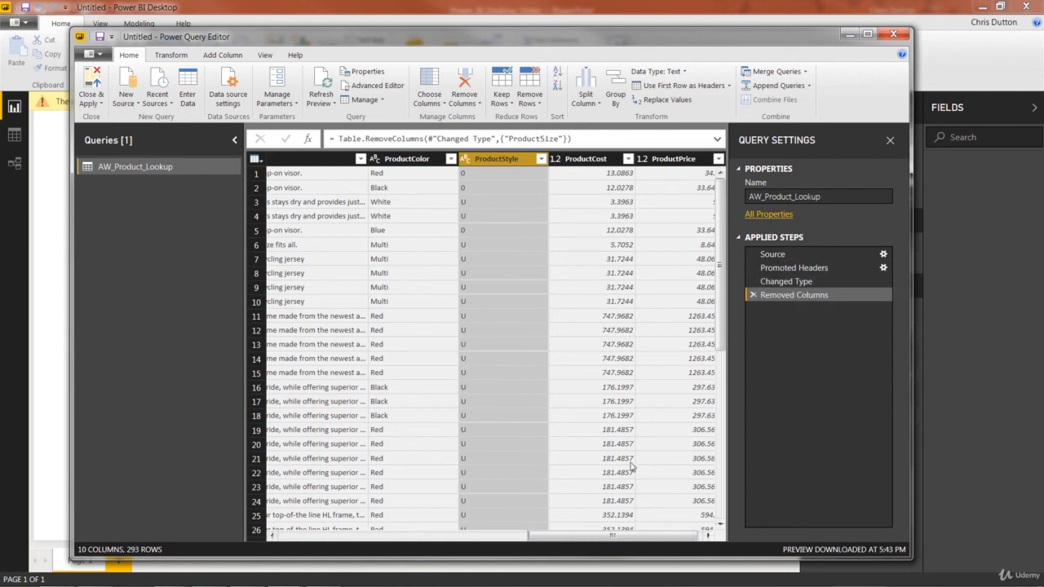
# Sort the rows by ProductKey in ascending order and apply the query changes to load the table into the data model.
pyautogui.moveTo(563, 539); pyautogui.dragTo(302, 547)
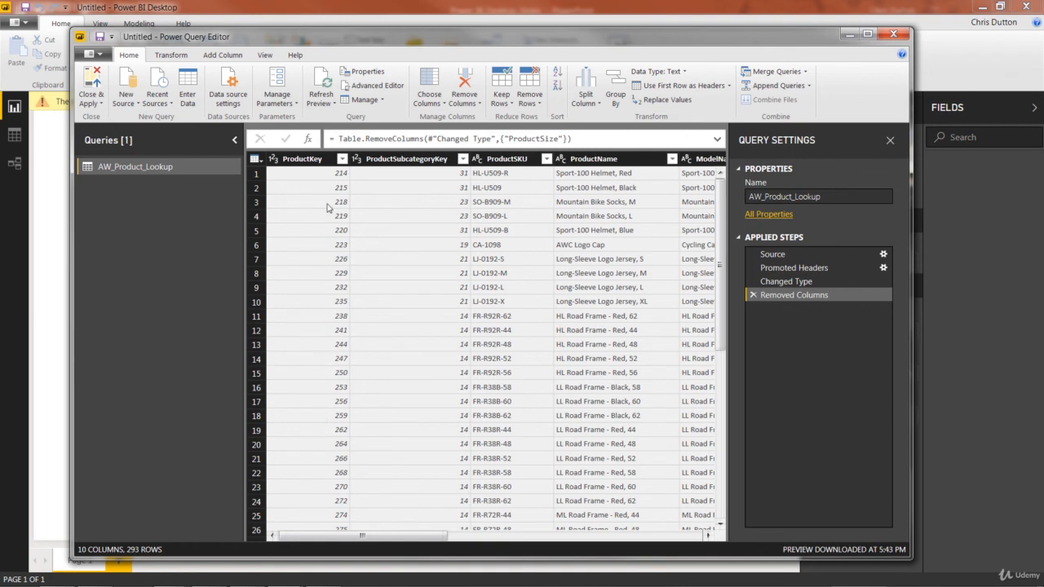
pyautogui.click(329, 160)
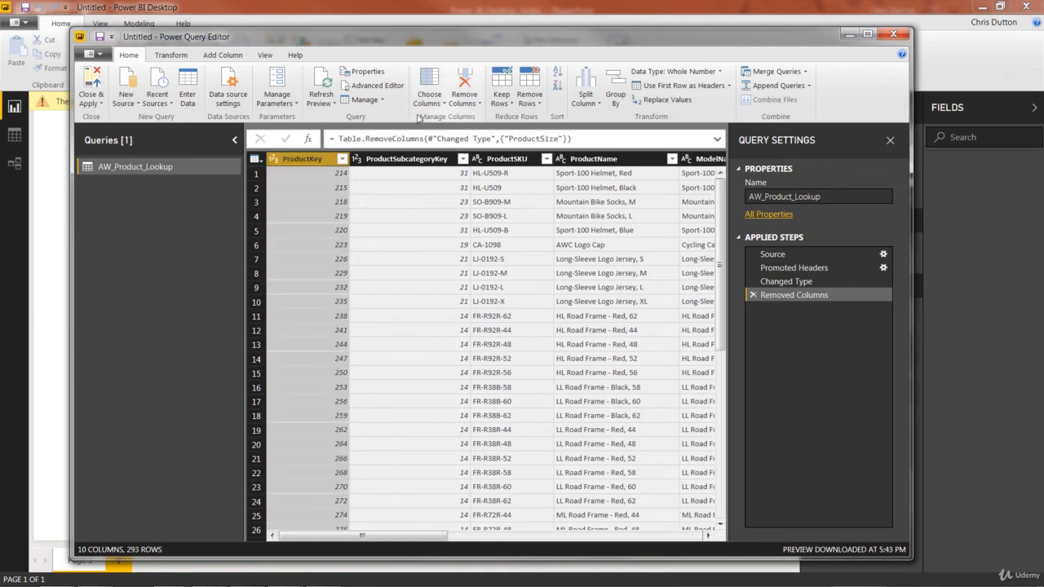
pyautogui.click(557, 74)
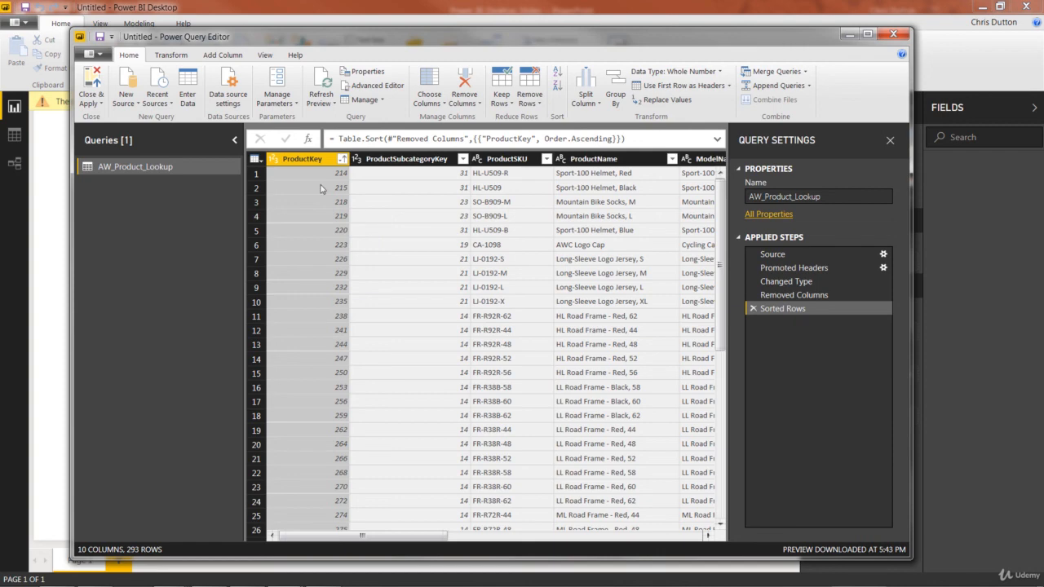
pyautogui.click(89, 80)
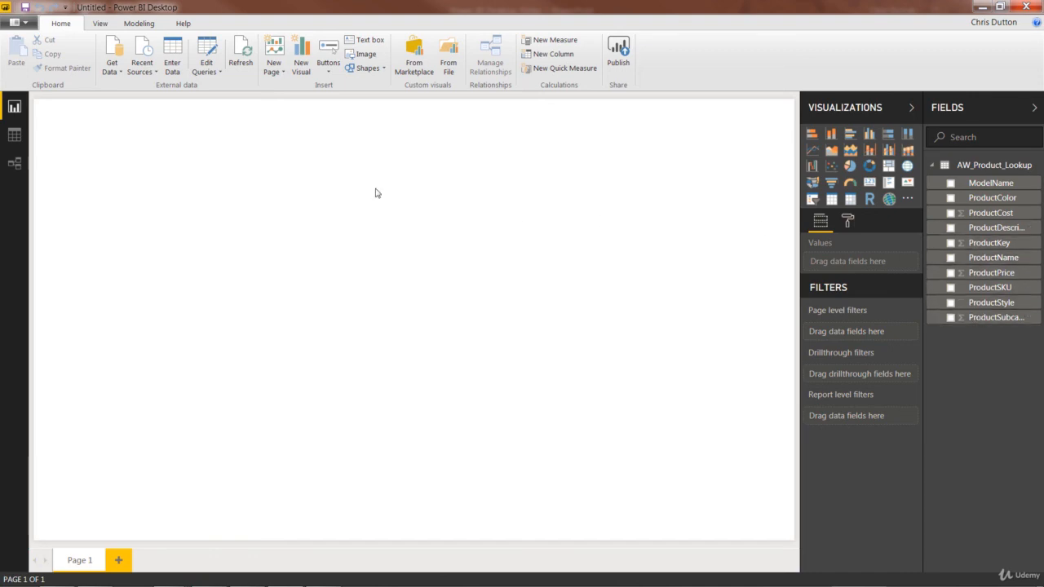
# Examine the loaded AW_Product_Lookup table in the data view and in the relationships view.
pyautogui.click(14, 137)
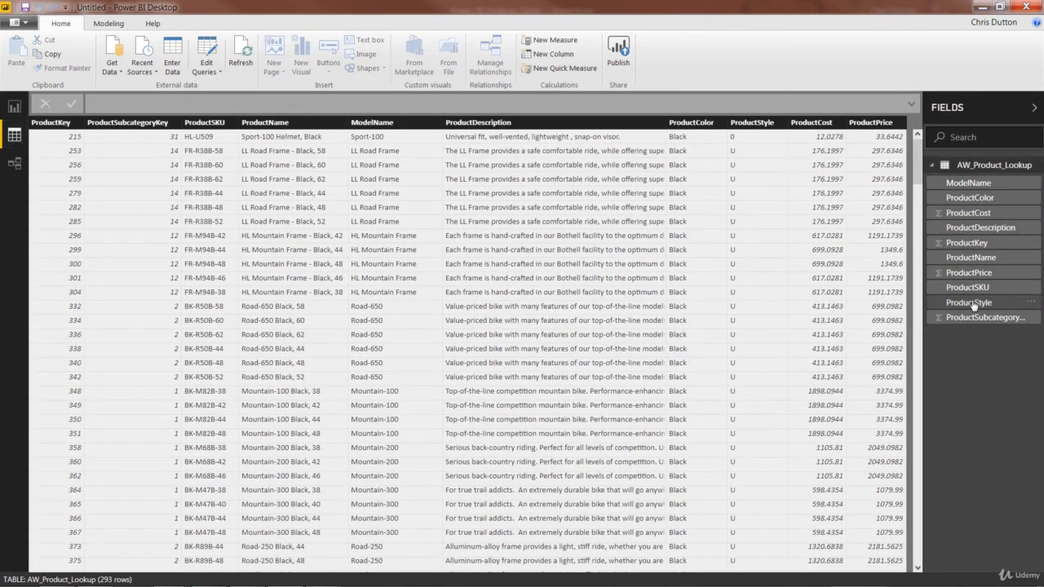
pyautogui.click(14, 164)
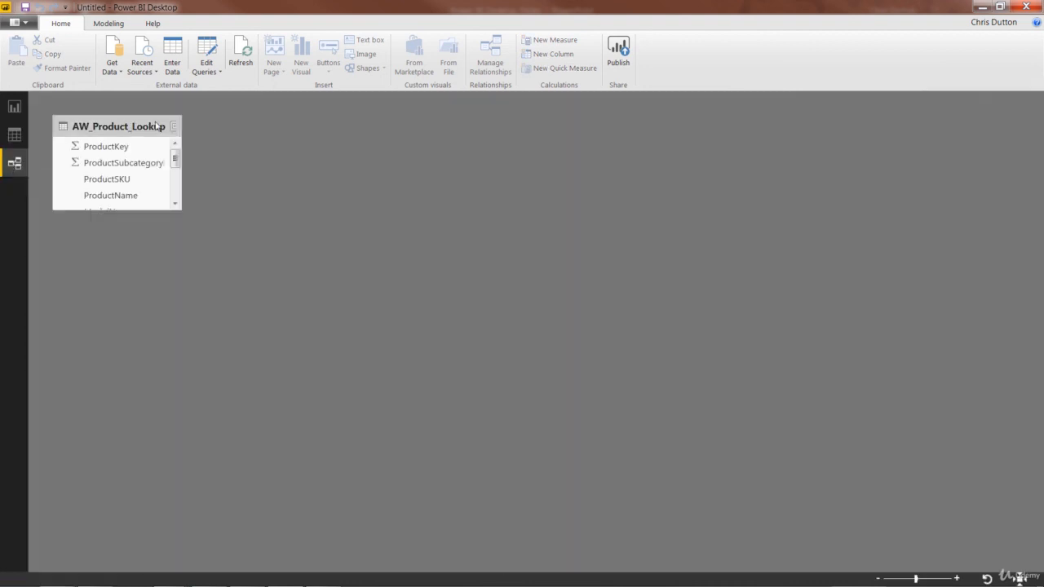
pyautogui.click(109, 130)
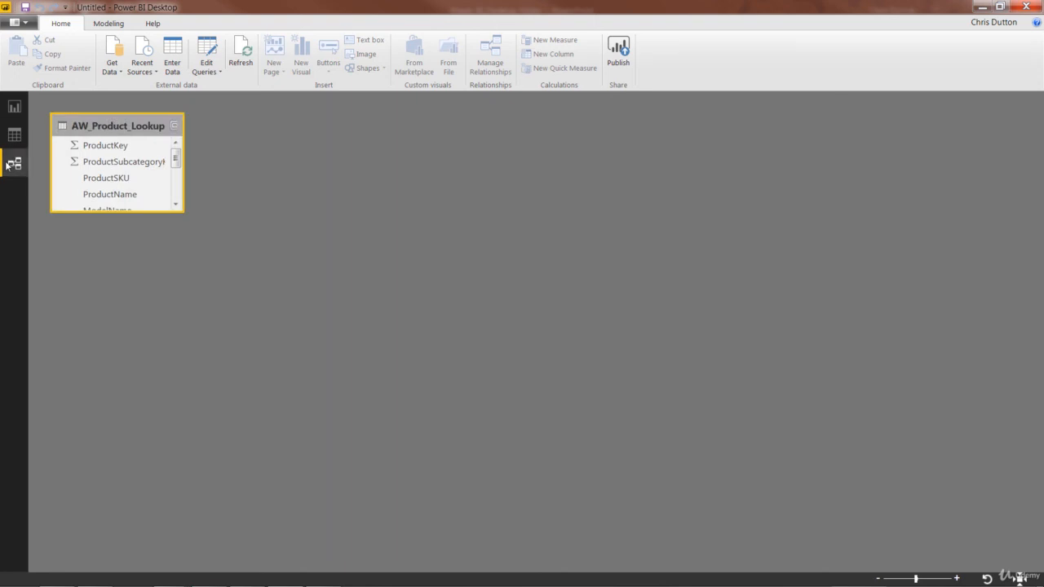